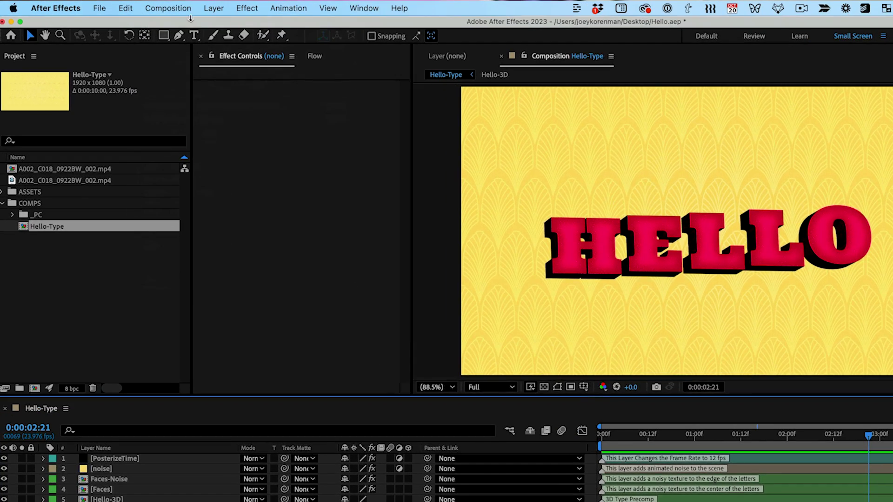
# Open the Composition menu with the Hello-Type comp showing
pyautogui.click(183, 8)
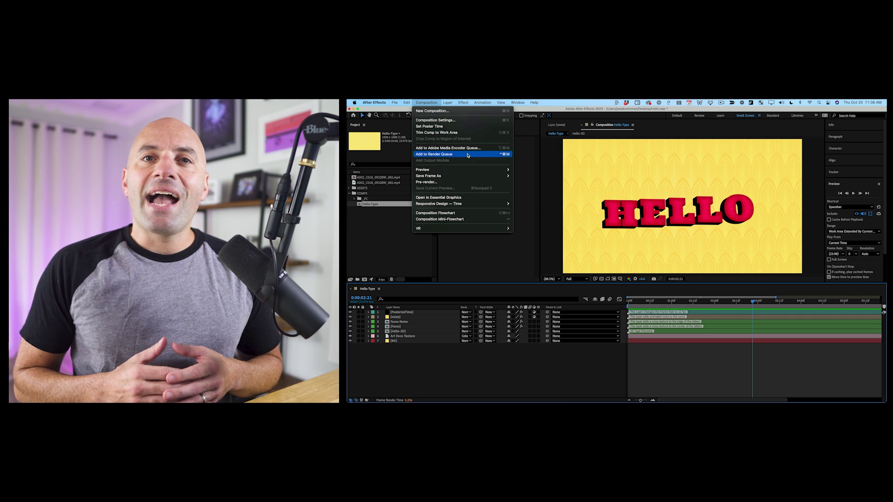
# Queue Hello-Type for rendering with Best Settings and Lossless output as Hello-Type_1.mov
pyautogui.click(256, 119)
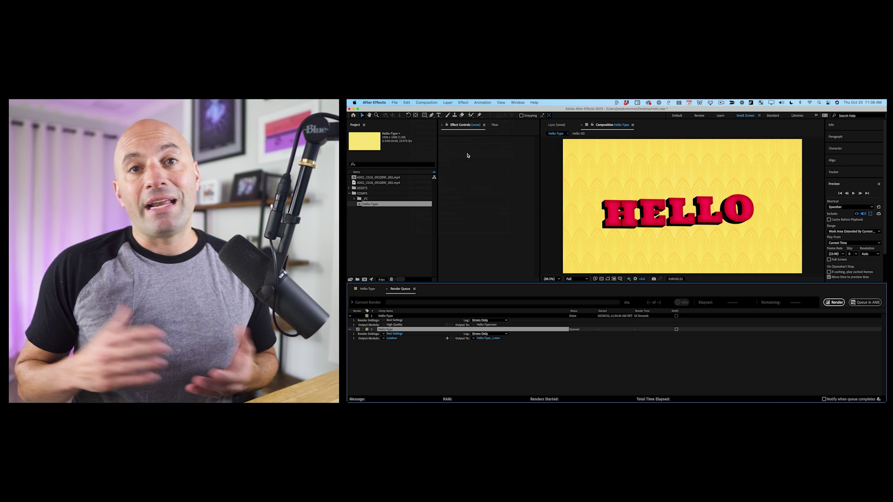
pyautogui.click(400, 316)
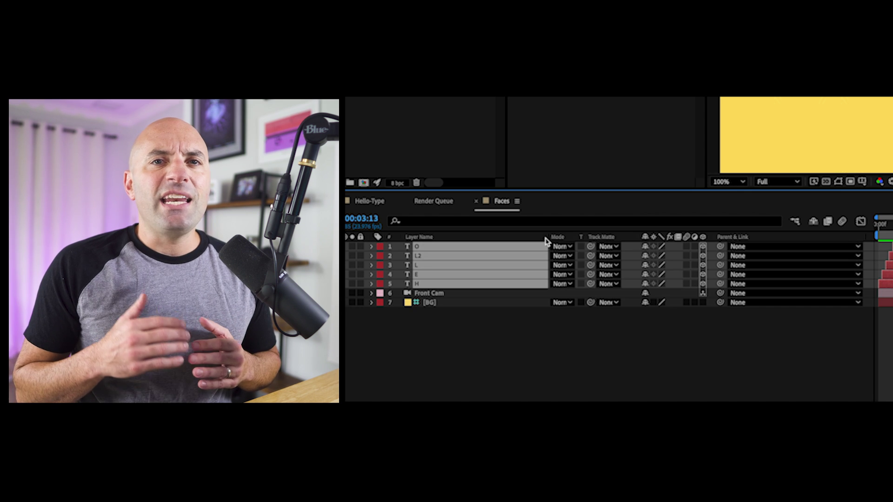
pyautogui.click(687, 247)
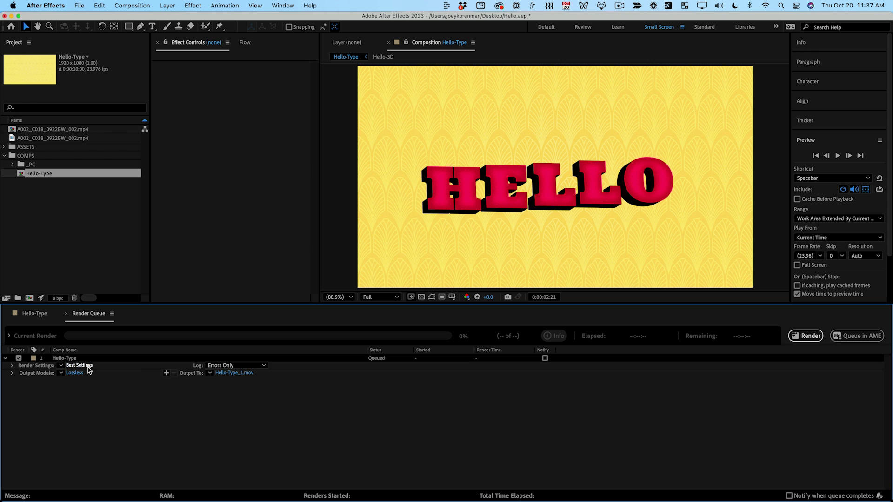
# Review Hello-Type's render settings, keeping Best quality and Full resolution
pyautogui.click(89, 367)
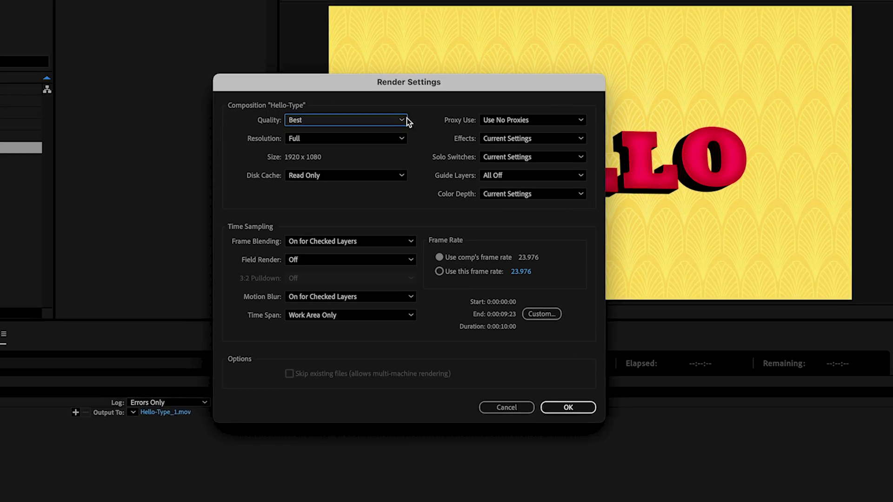
pyautogui.click(413, 152)
pyautogui.click(381, 135)
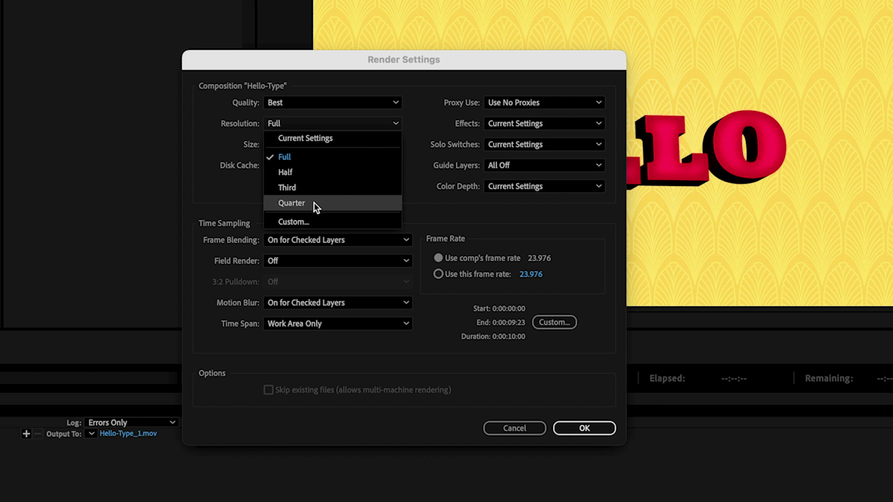
pyautogui.click(319, 173)
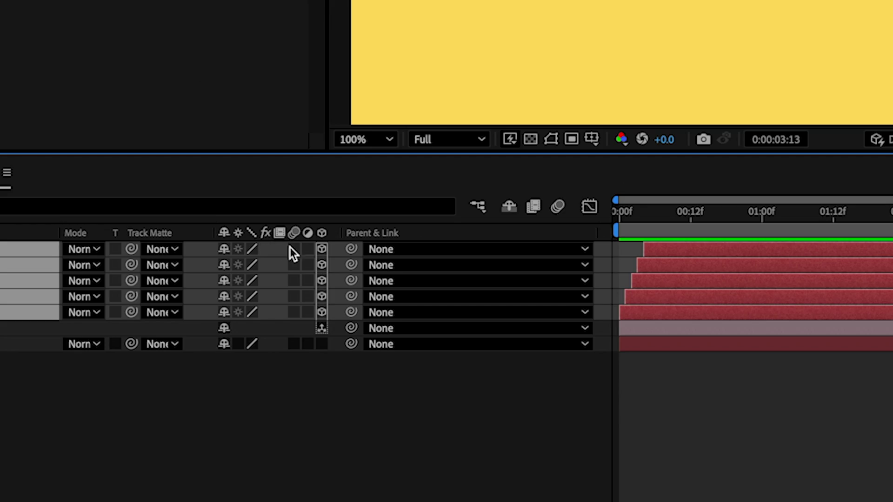
# Enable motion blur on the five Faces letter layers and the whole comp, previewing the animation
pyautogui.click(294, 250)
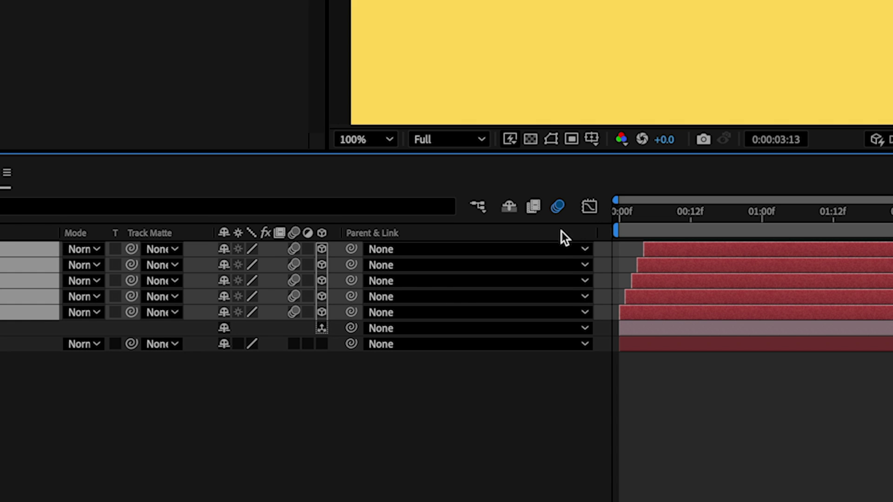
pyautogui.press('space')
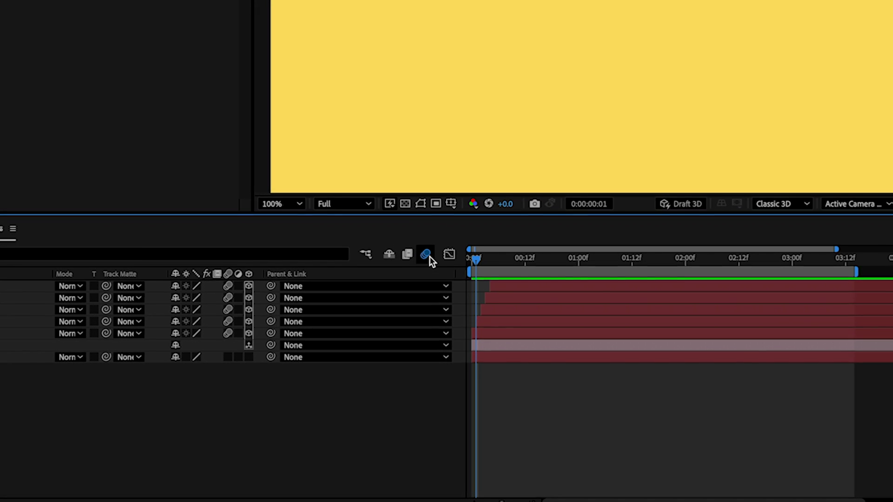
pyautogui.click(437, 332)
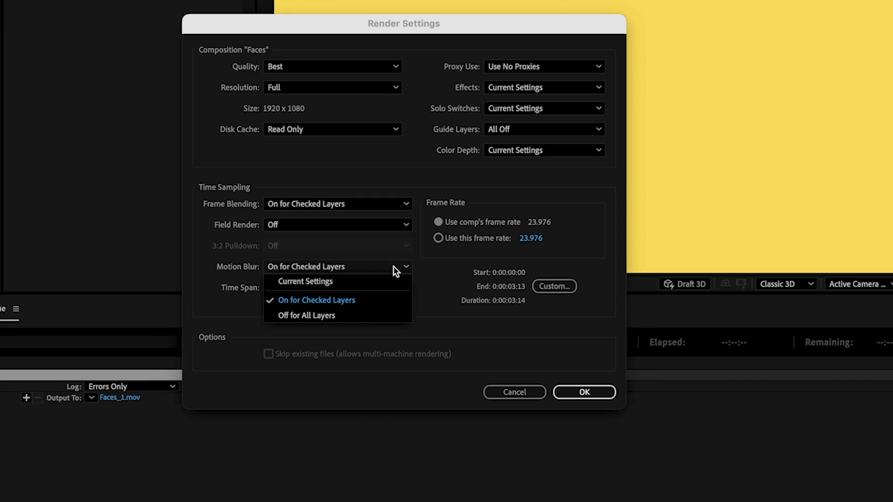
# Set the Faces render's Motion Blur to Current Settings
pyautogui.click(384, 279)
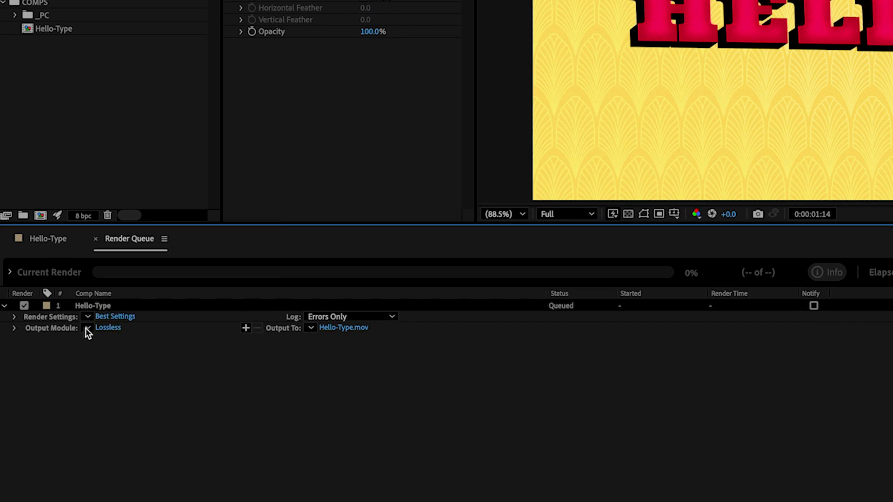
# Pick the High Quality with Alpha output module preset for Hello-Type
pyautogui.click(61, 373)
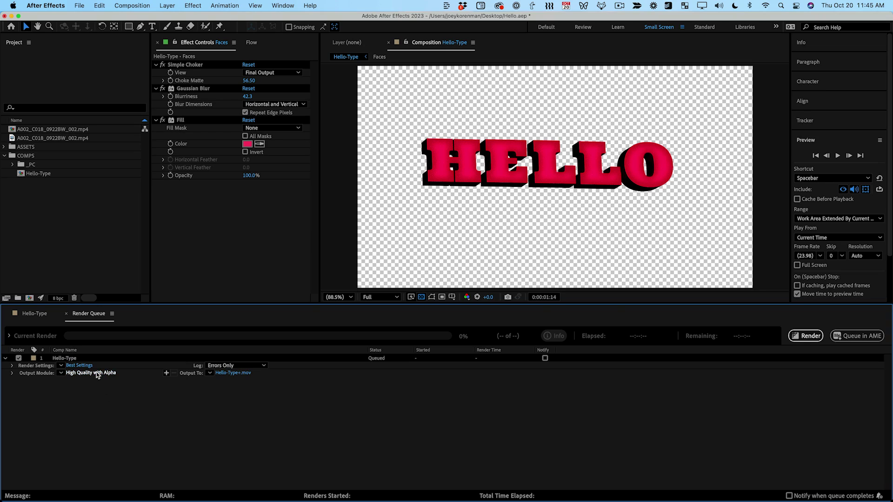
# Render Hello-Type as an Apple ProRes 4444 movie named 'Hello Type with Alpha'
pyautogui.click(97, 373)
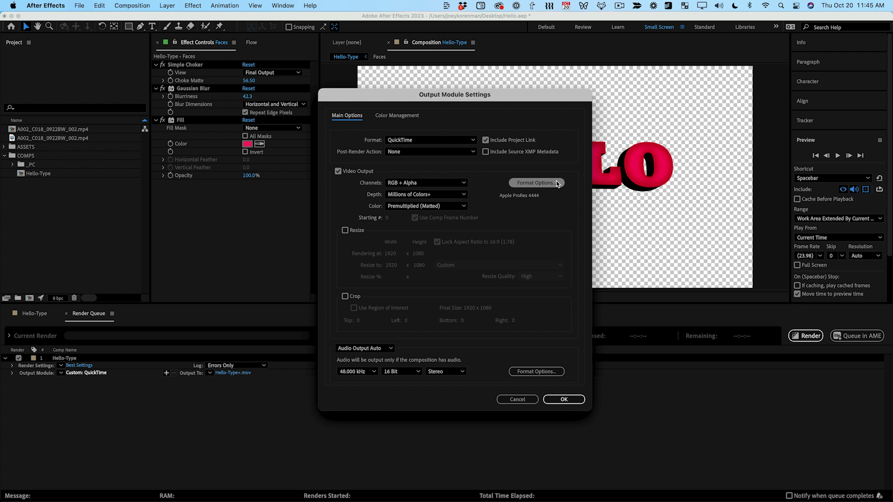
pyautogui.click(558, 183)
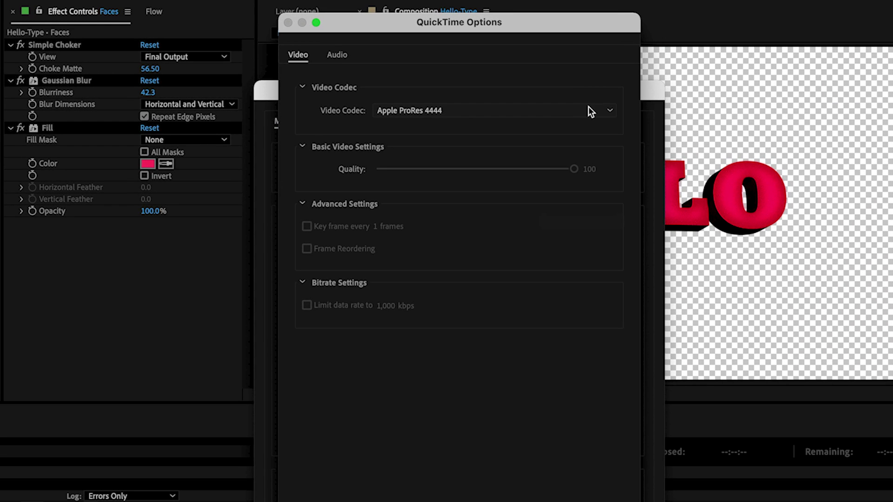
pyautogui.click(543, 109)
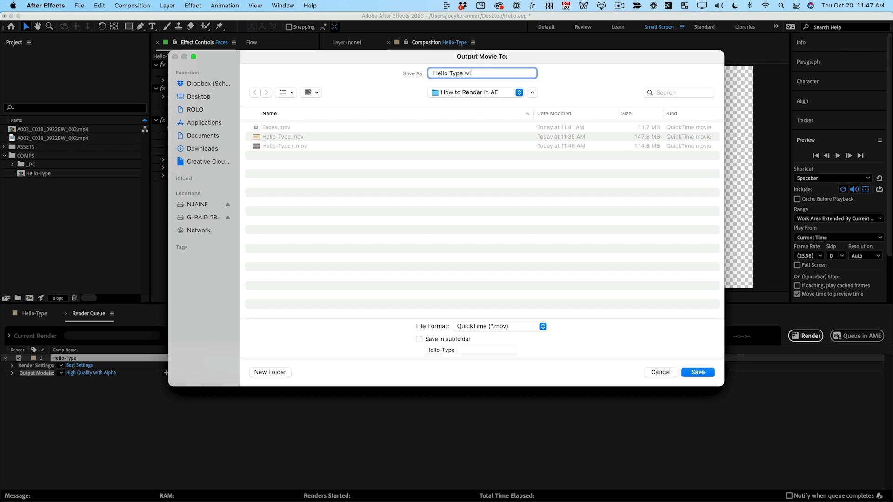
pyautogui.write('ha')
pyautogui.press('Return')
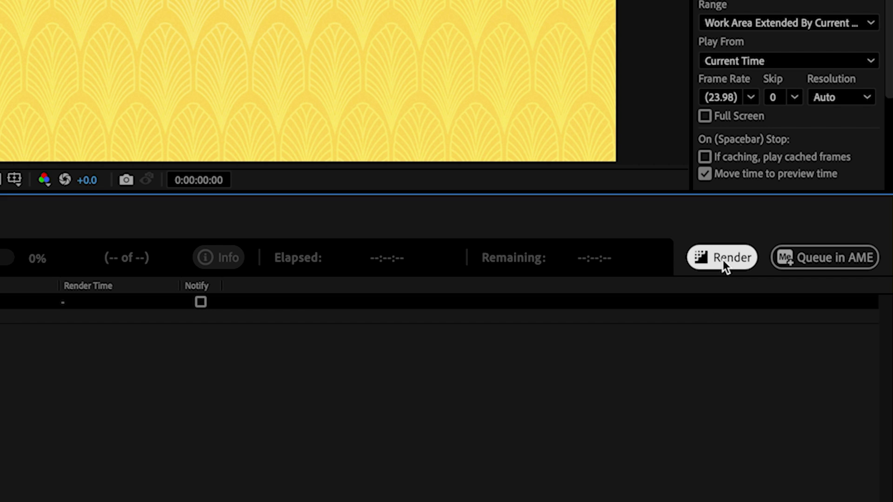
pyautogui.click(723, 259)
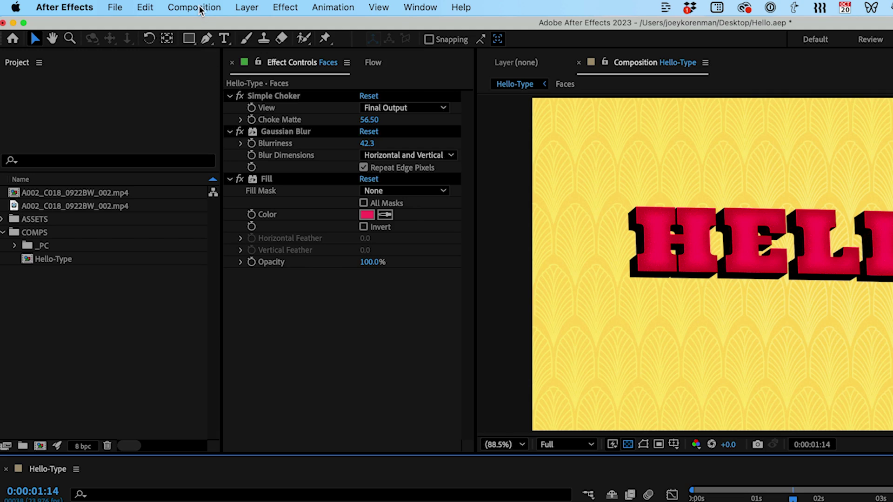
# Send Hello-Type to Media Encoder, queued as H.264 to Hello-Type_1.mp4
pyautogui.click(205, 8)
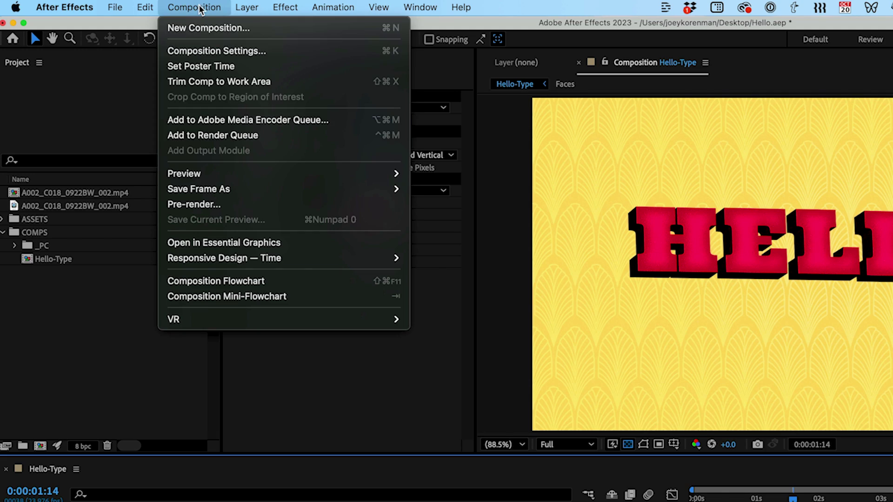
pyautogui.click(321, 120)
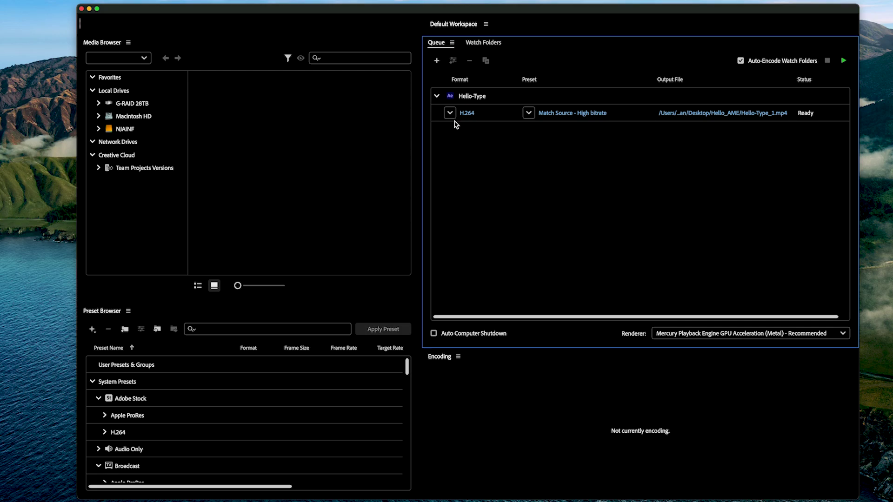
# Check Hello-Type's output format, import the Dynamic Island comp, then return to After Effects
pyautogui.click(450, 113)
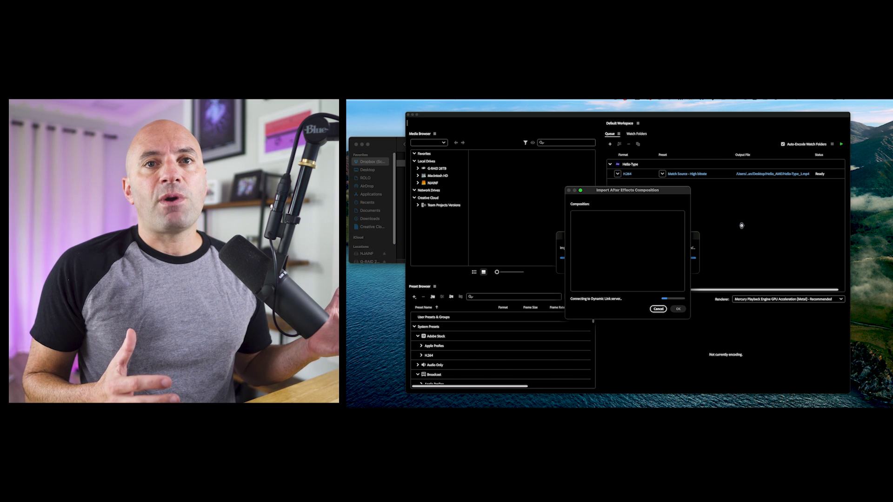
pyautogui.click(604, 236)
pyautogui.click(678, 309)
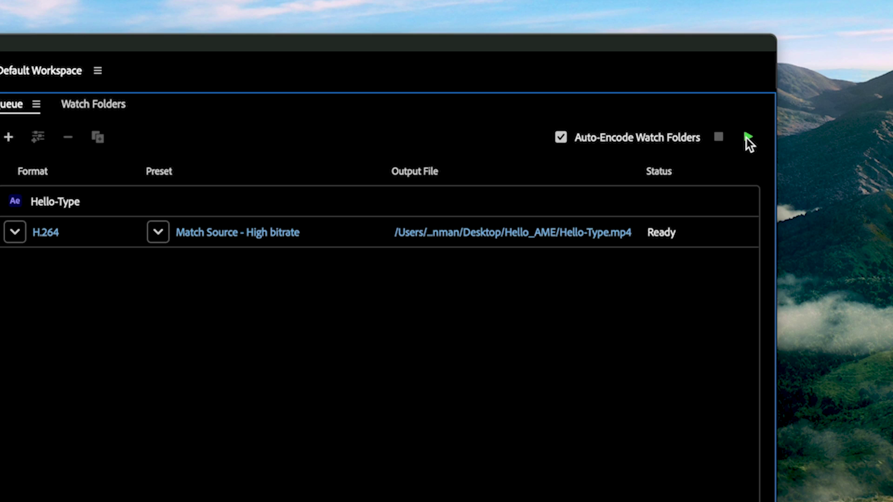
pyautogui.press('super+Tab')
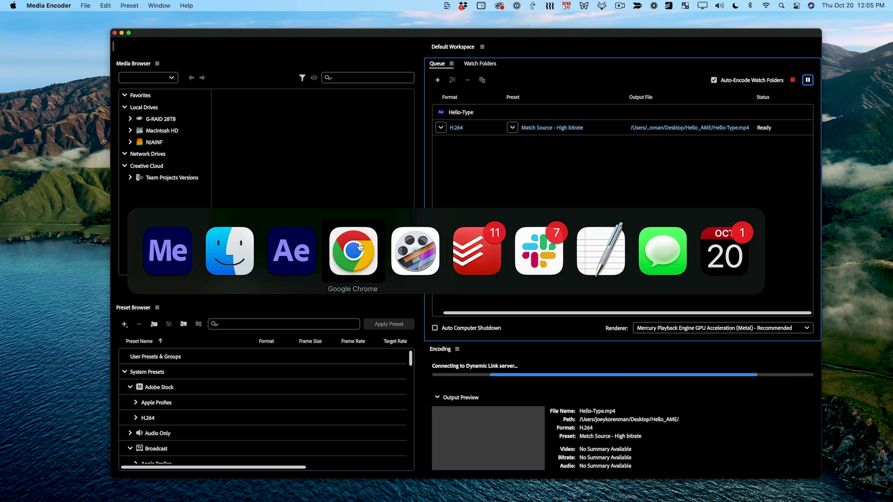
pyautogui.click(289, 249)
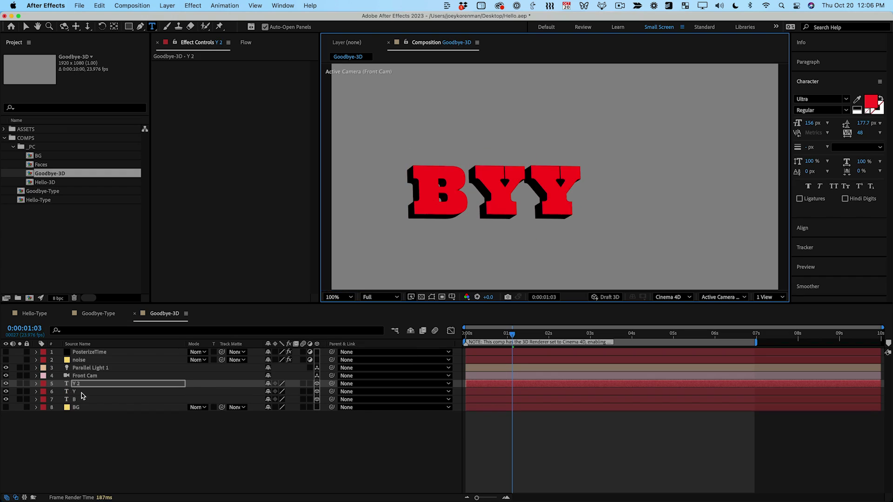
# Commit the Goodbye-3D text as BYE! and preview the animation from the start
pyautogui.press('Home')
pyautogui.press('space')
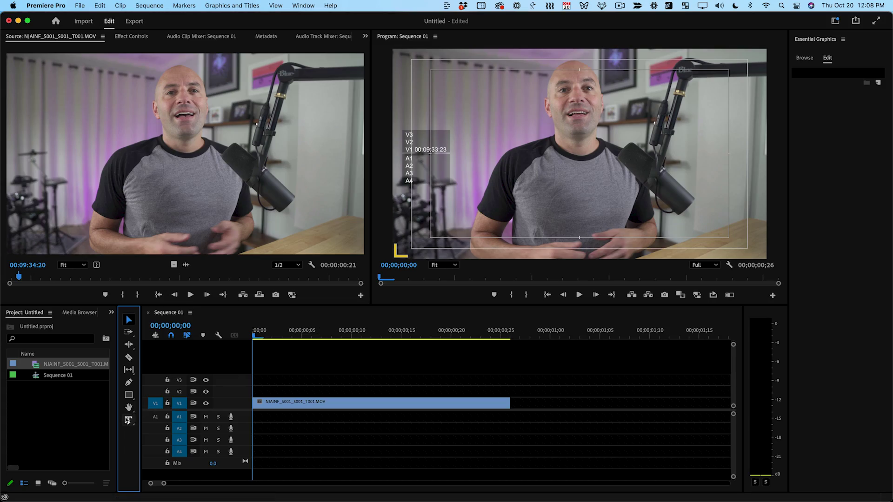
# Add a HELLO title over the presenter clip and replace it with After Effects comp 01 Hello Type
pyautogui.click(127, 420)
pyautogui.click(557, 154)
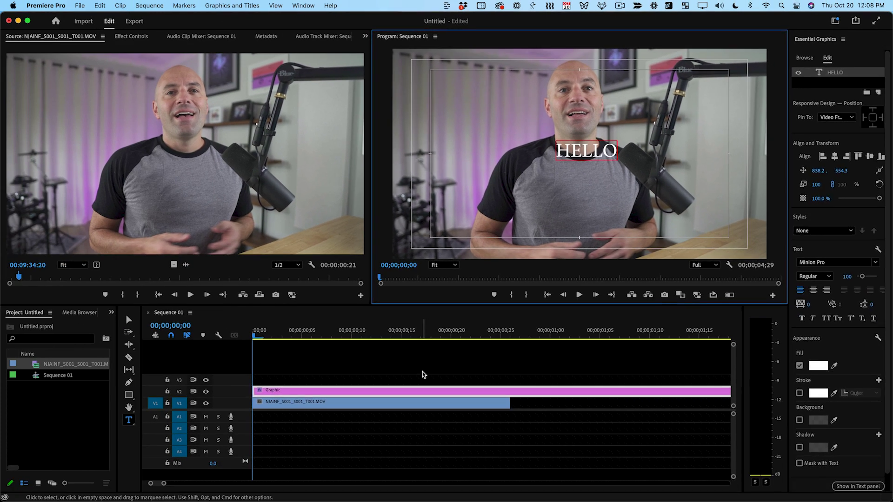
pyautogui.rightClick(397, 392)
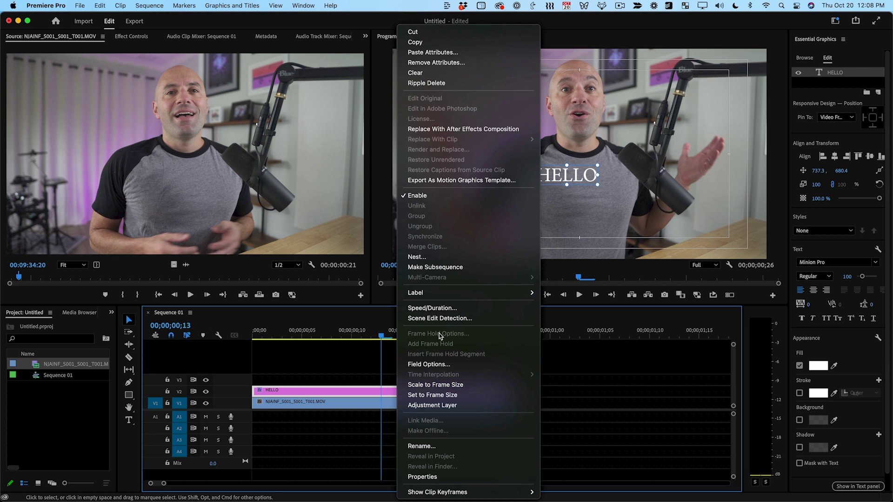
pyautogui.click(497, 134)
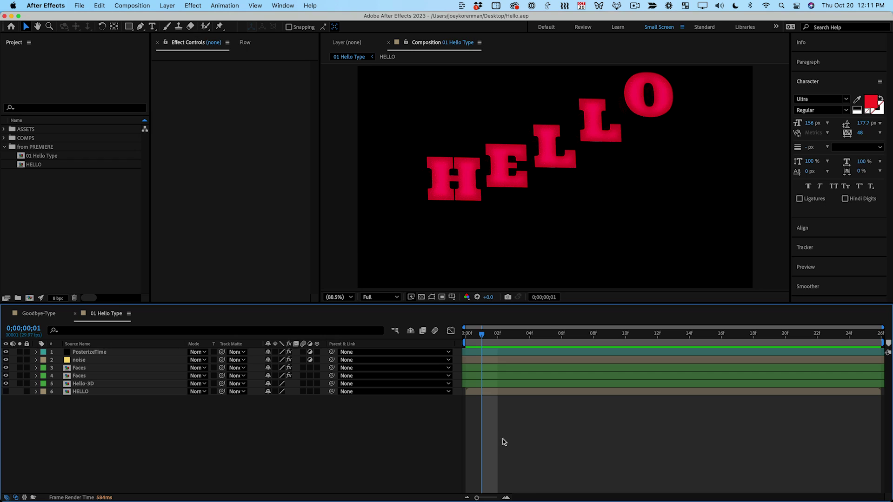
# Switch back to Premiere Pro to see the red 3D HELLO comp playing on V2
pyautogui.press('super+Tab')
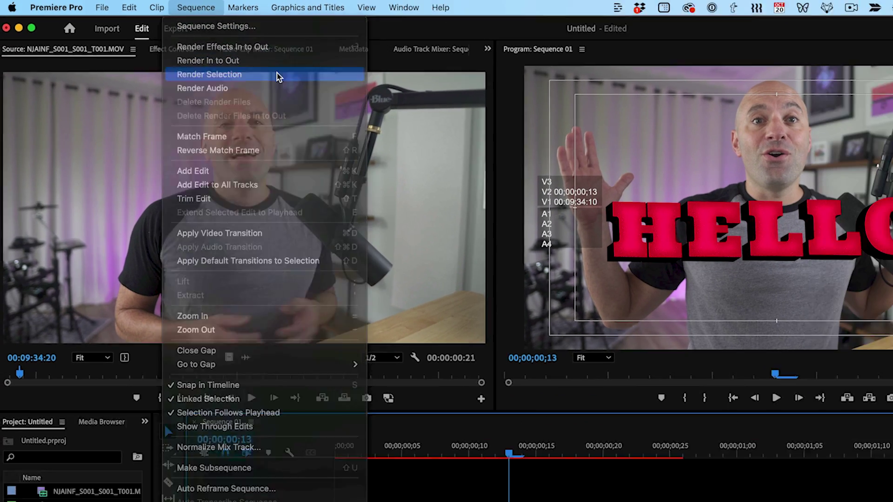
# Render and replace the linked HELLO clip using the Match Source - Apple ProRes 4444 preset
pyautogui.click(305, 83)
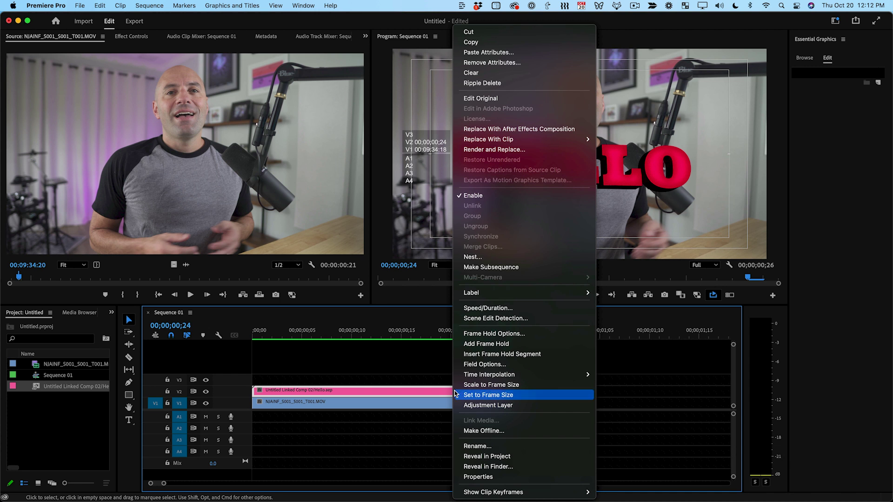
pyautogui.click(542, 149)
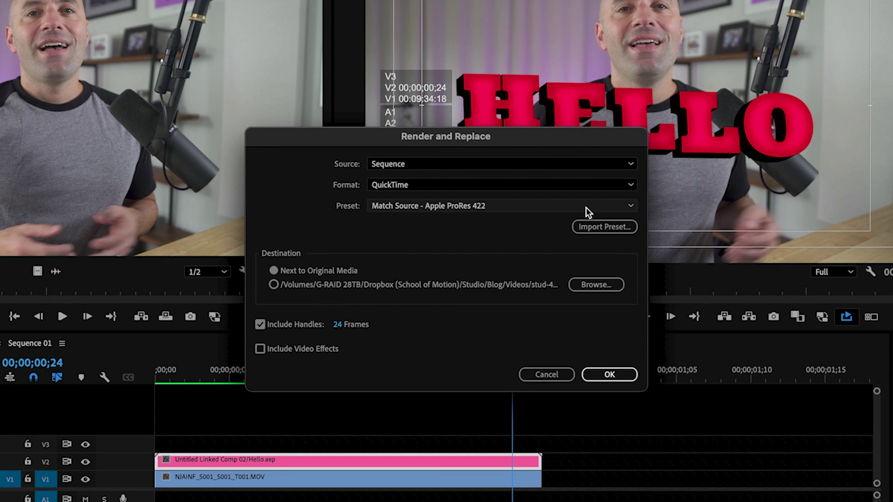
pyautogui.click(586, 210)
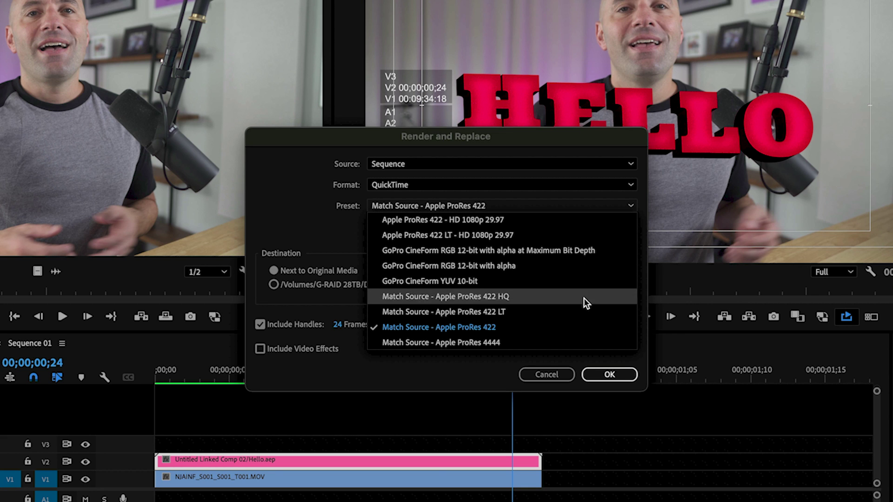
pyautogui.click(565, 341)
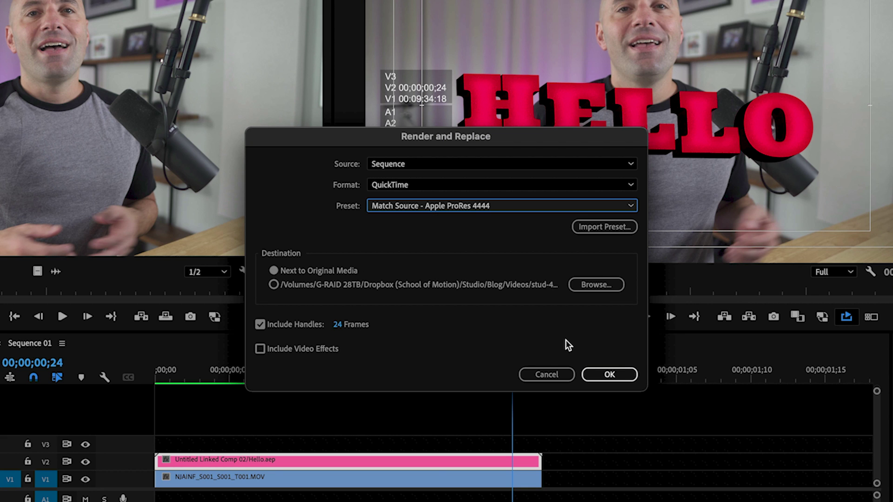
pyautogui.click(613, 375)
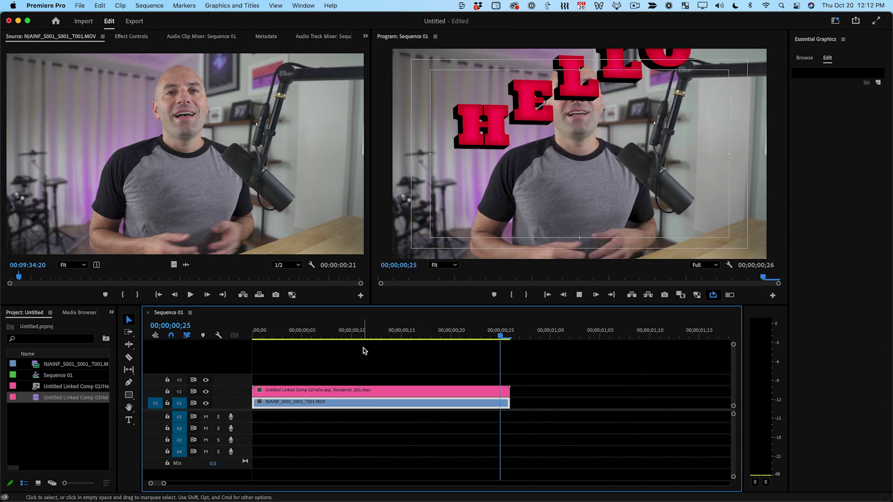
# Slide the rendered HELLO clip about 10 frames later and play the sequence to check it
pyautogui.press('space')
pyautogui.moveTo(298, 392); pyautogui.dragTo(398, 392)
pyautogui.press('space')
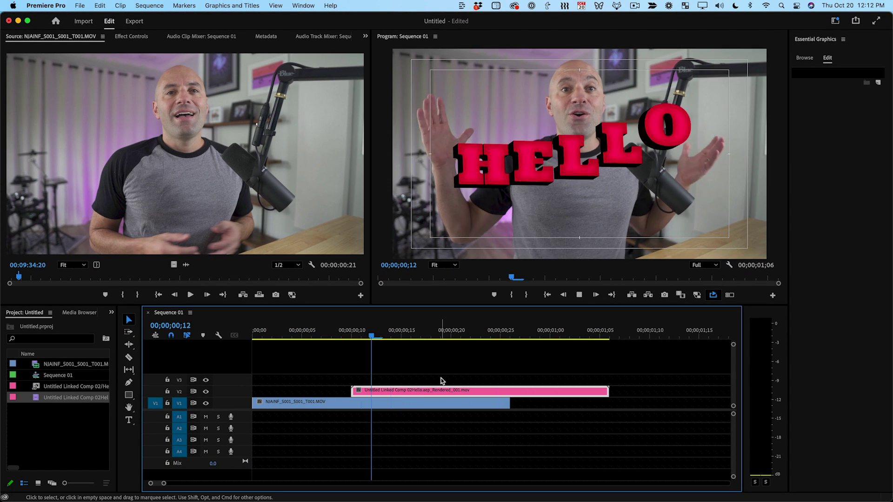
# Move the rendered HELLO clip back to the sequence start and restore it to the unrendered linked comp
pyautogui.moveTo(602, 394); pyautogui.dragTo(502, 393)
pyautogui.rightClick(502, 394)
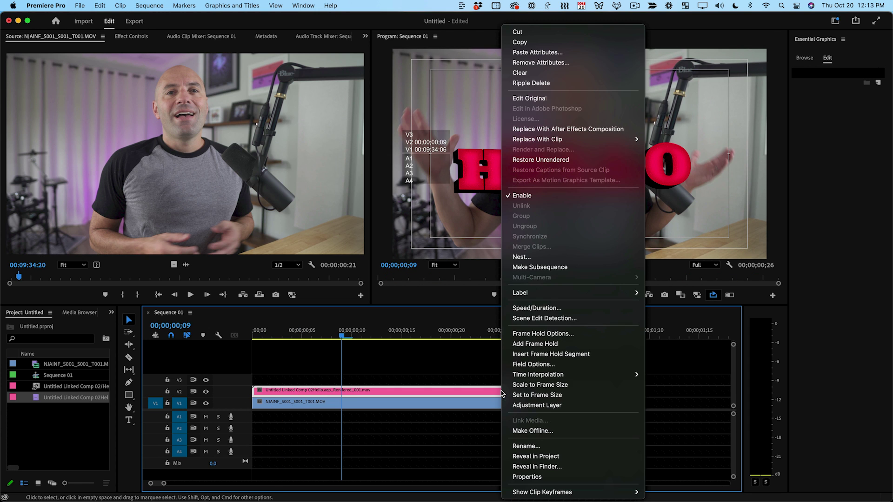
pyautogui.click(587, 161)
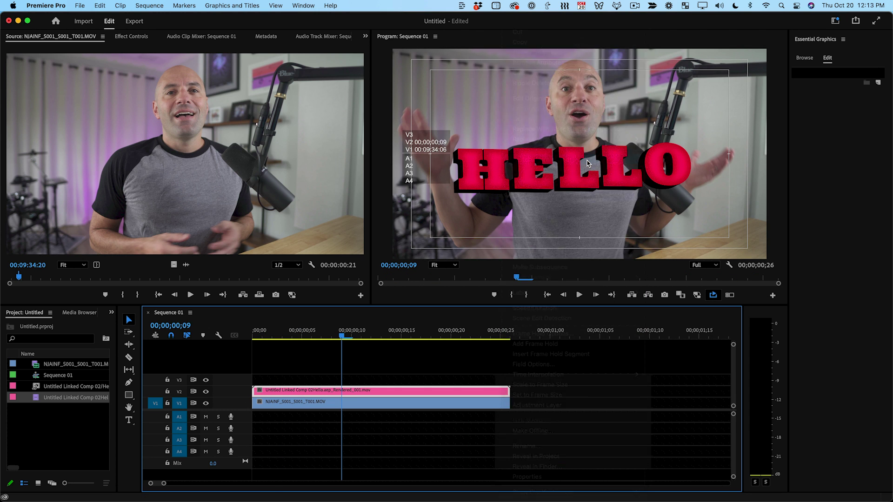
# Edit the original comp in After Effects, turn the Faces layer green with Hue/Saturation, and play it back
pyautogui.rightClick(431, 391)
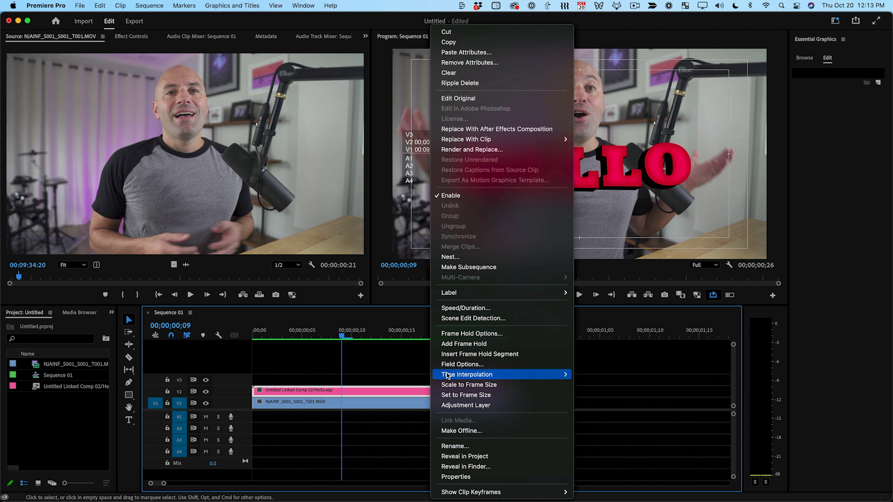
pyautogui.click(481, 99)
pyautogui.click(105, 375)
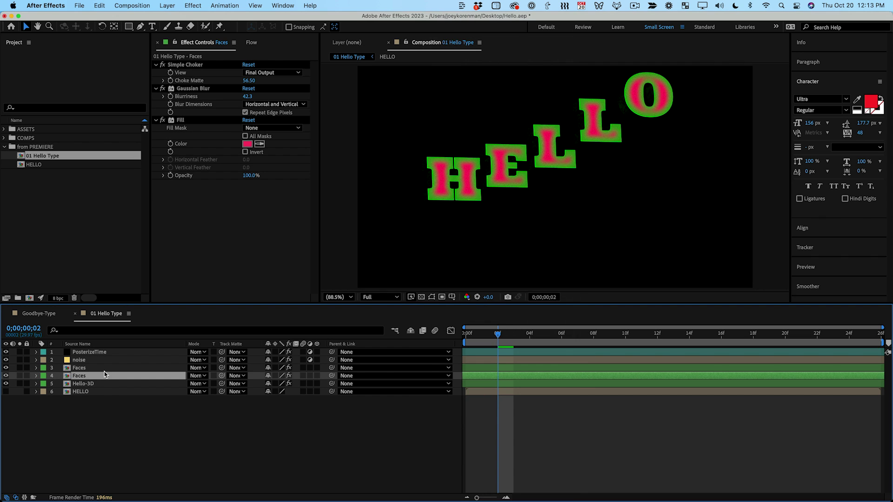
pyautogui.press('super+v')
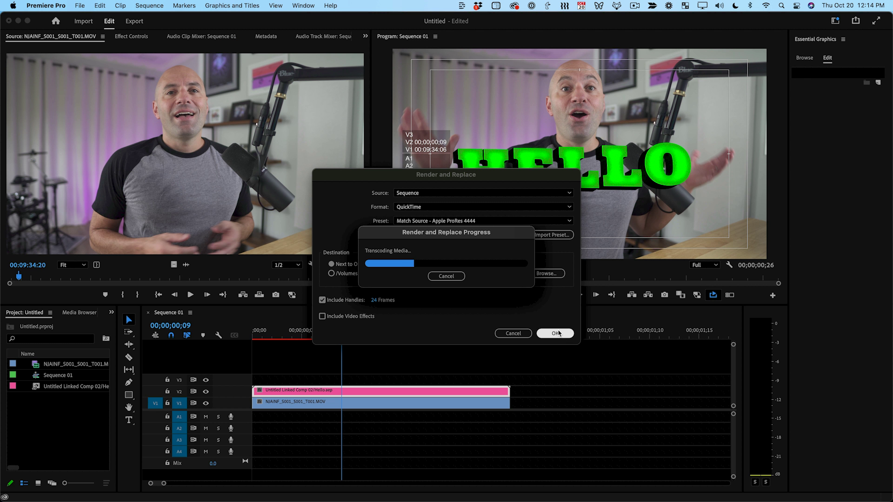
pyautogui.press('space')
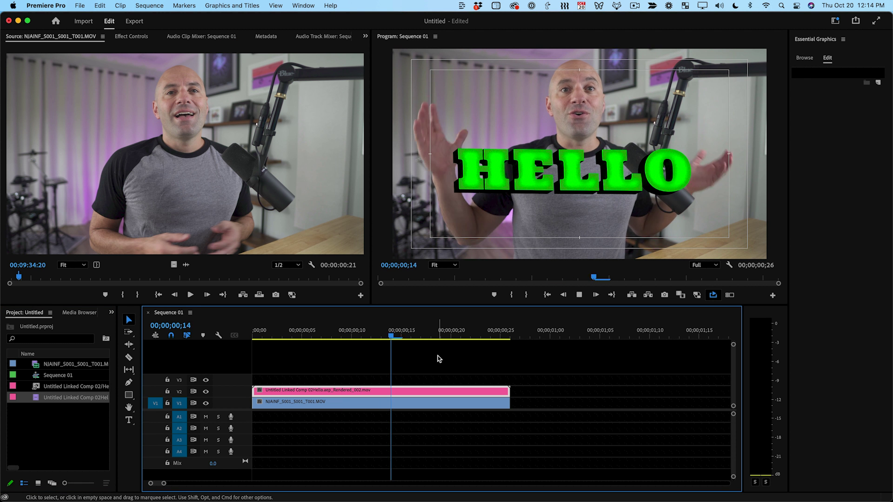